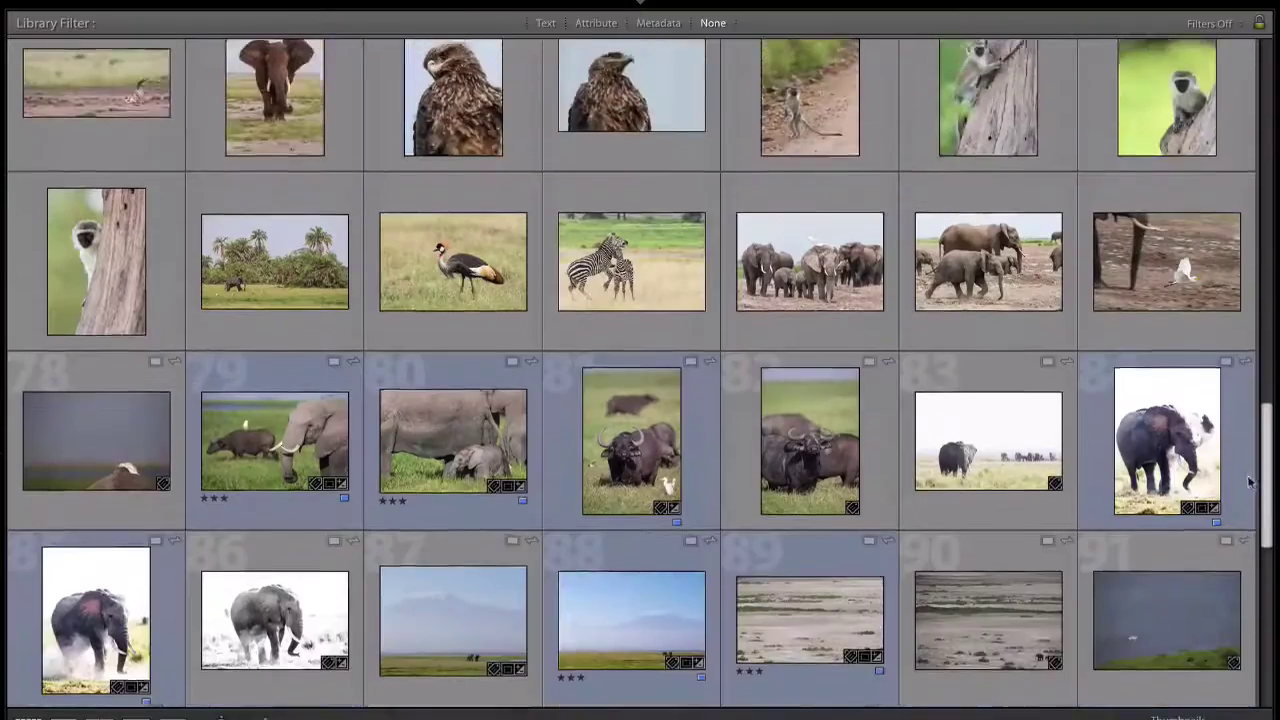
Scroll the Library grid and compare the edited elephant photo before and after
scroll(1240, 440, up, 2)
scroll(1238, 438, up, 5)
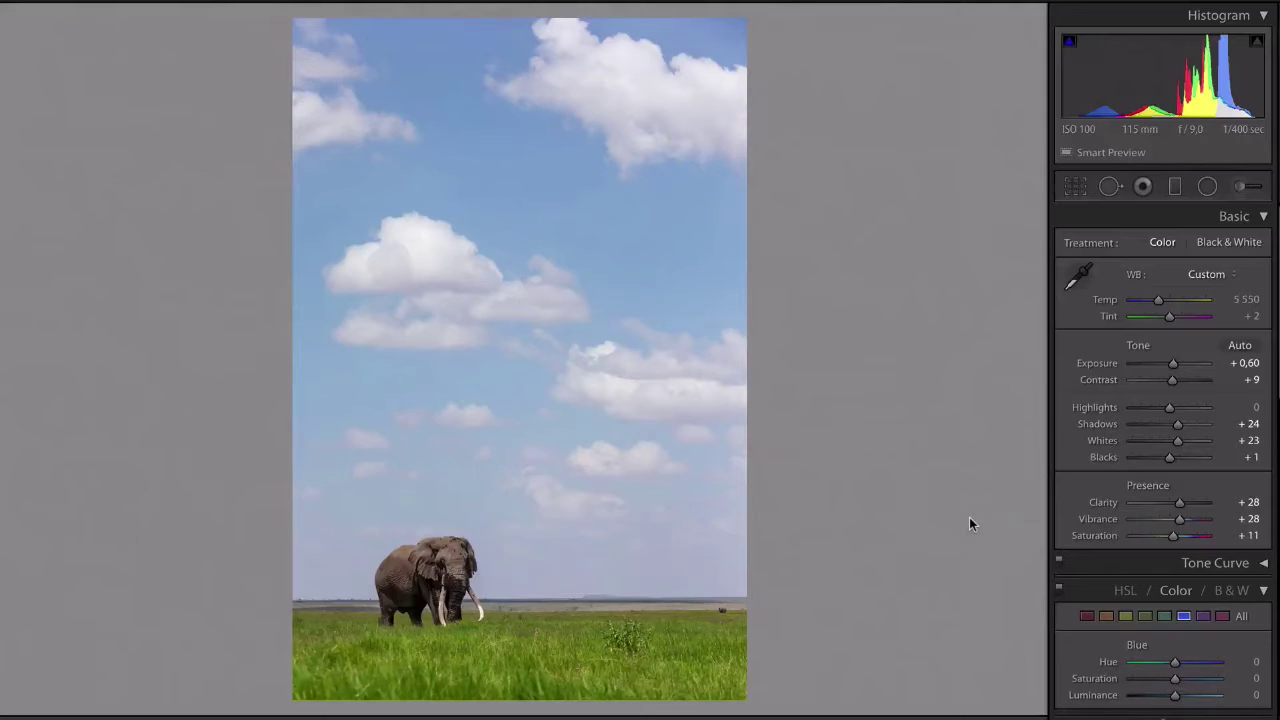
key(y)
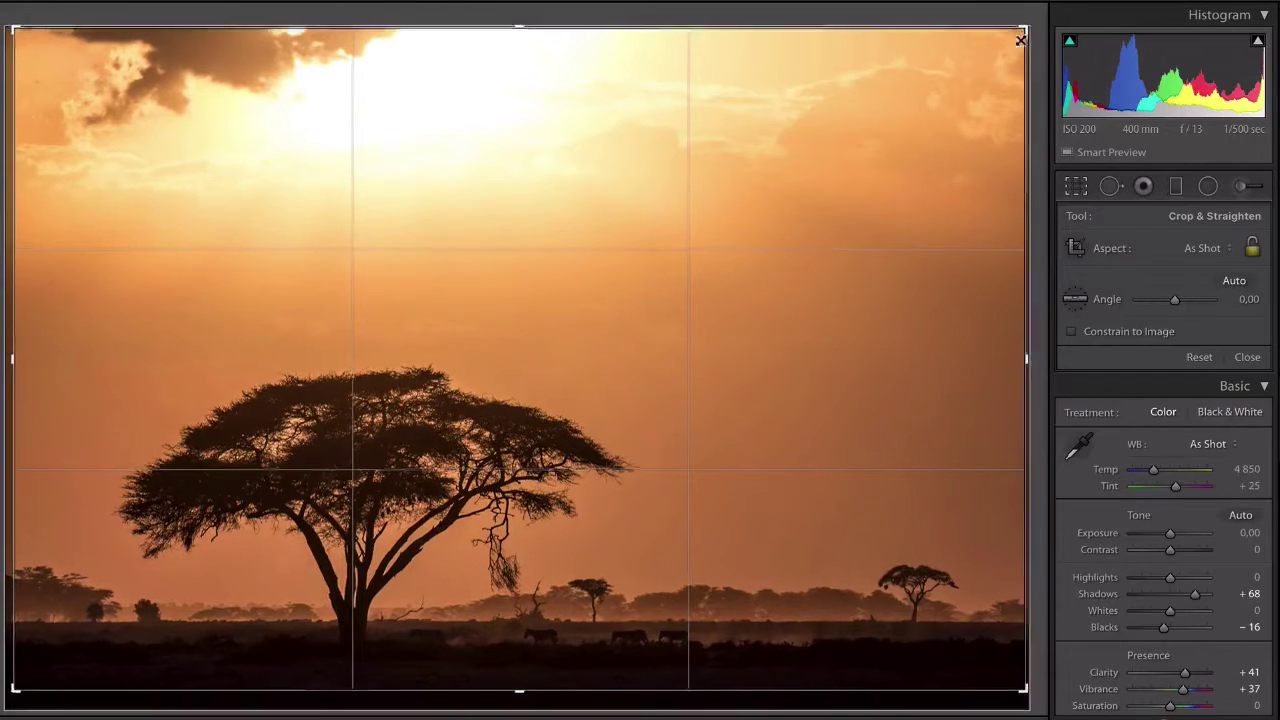
Tighten the acacia crop, boost sky vibrance, add a graduated filter over Kilimanjaro, and view the zebras
drag(1023, 29, 942, 108)
key(Return)
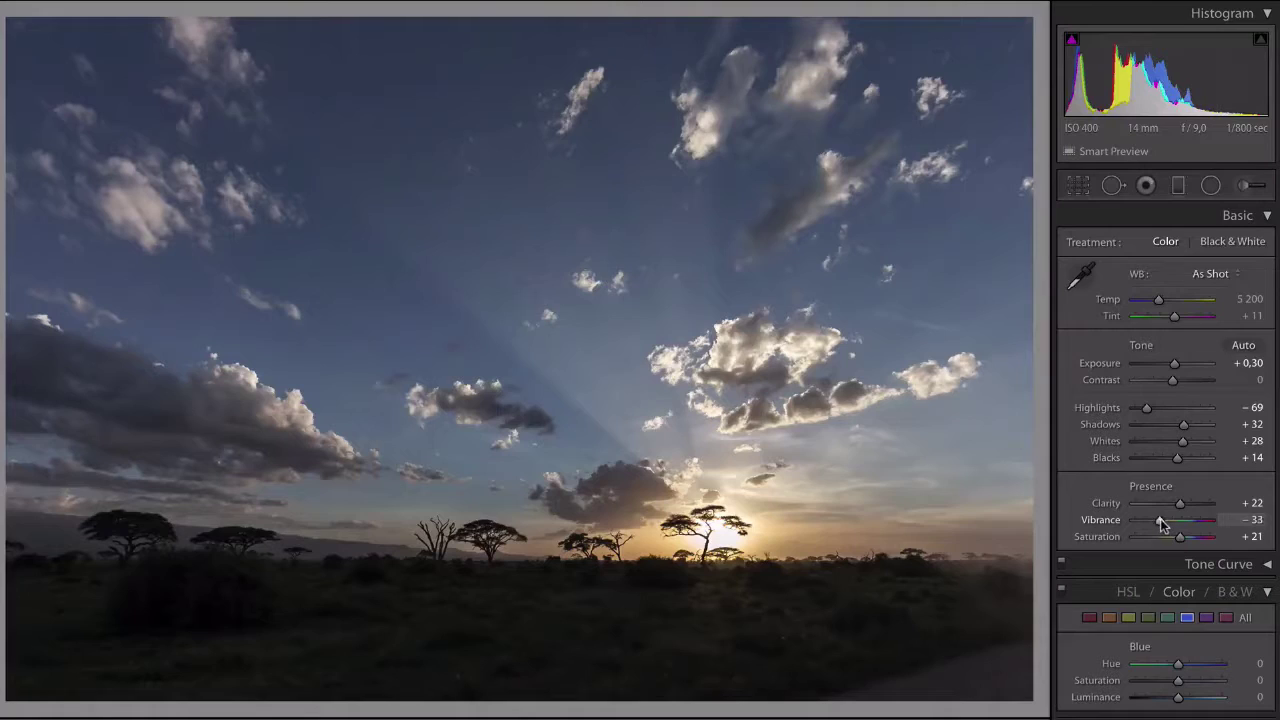
drag(1160, 521, 1183, 521)
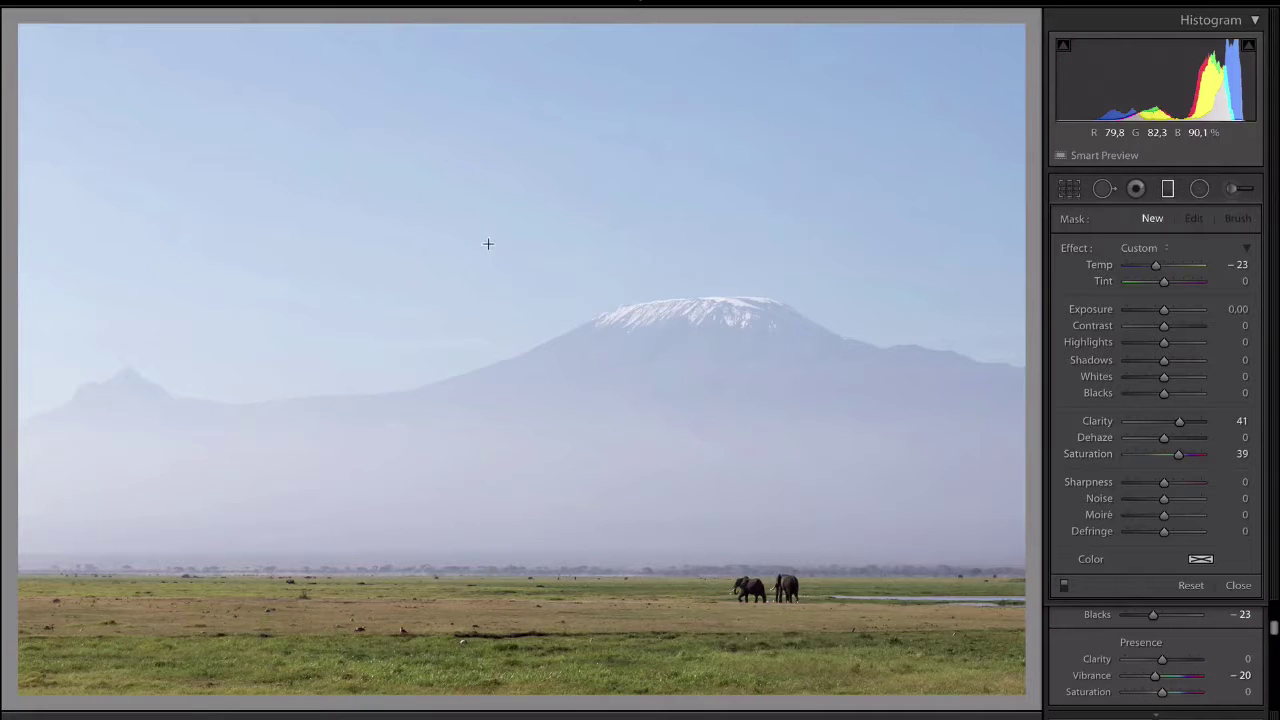
drag(487, 244, 467, 610)
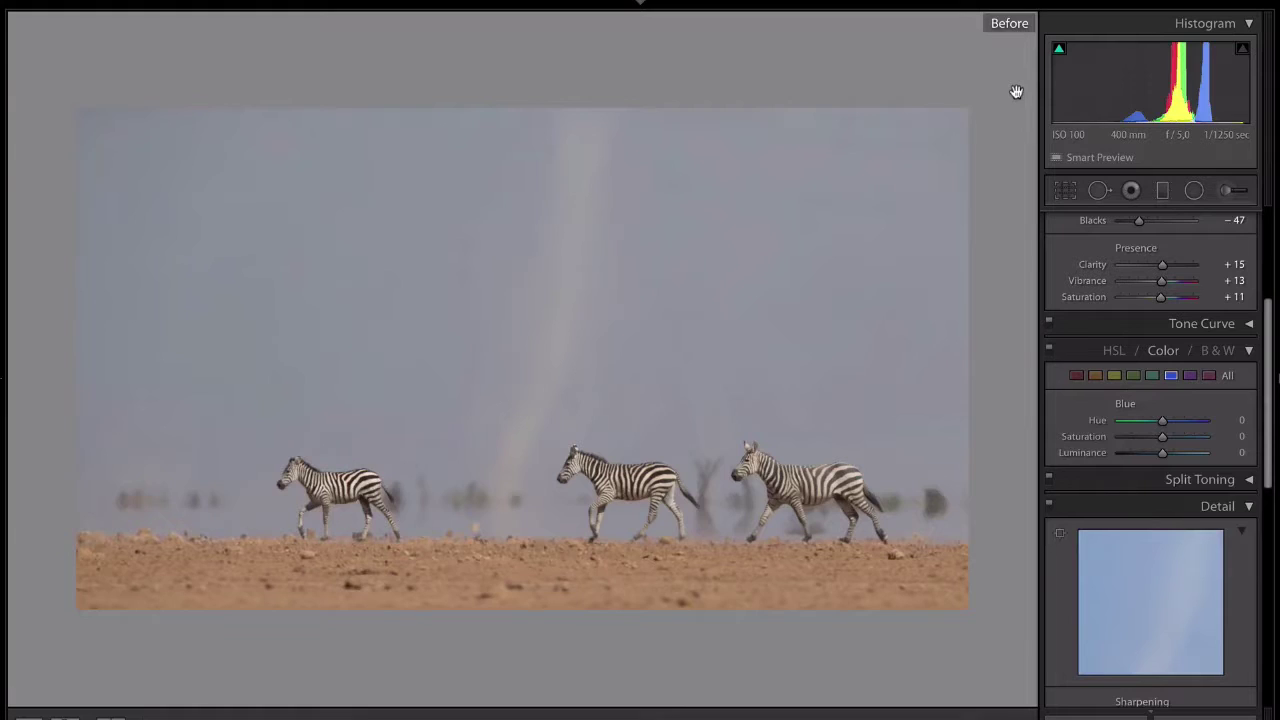
key(backslash)
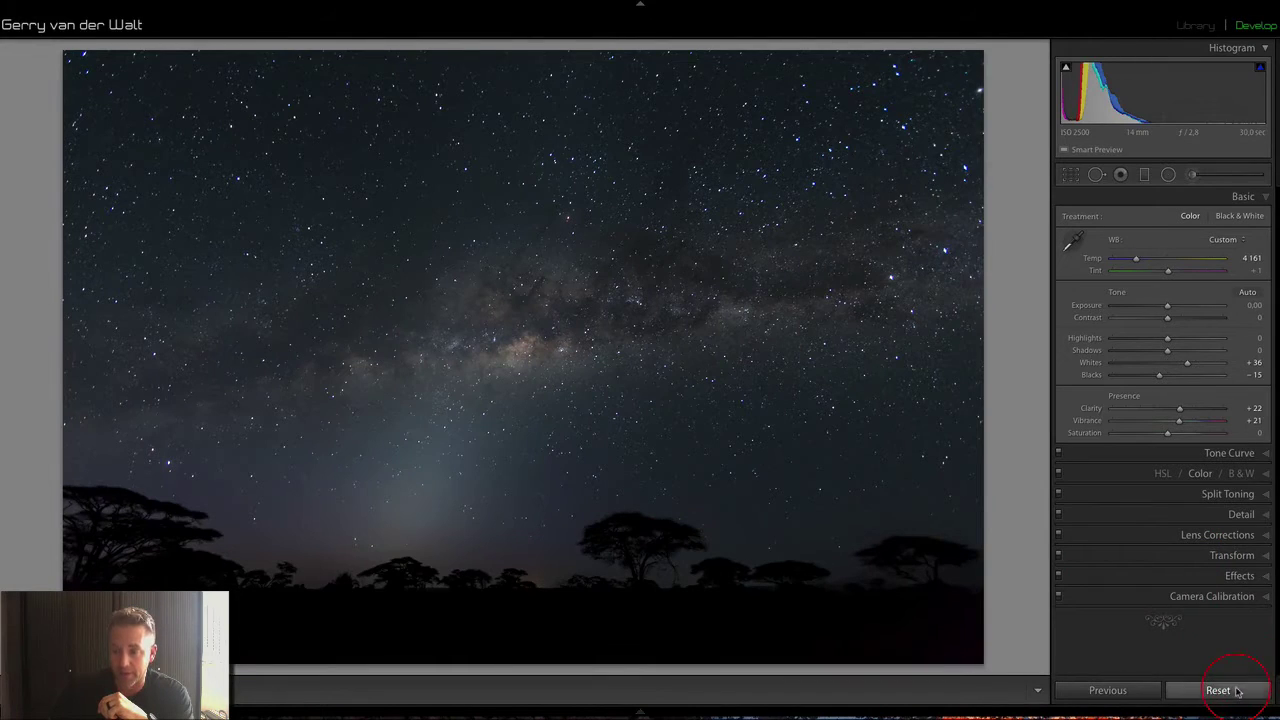
Reset the Milky Way photo and heal the small red hot pixel near the tree line
click(1220, 690)
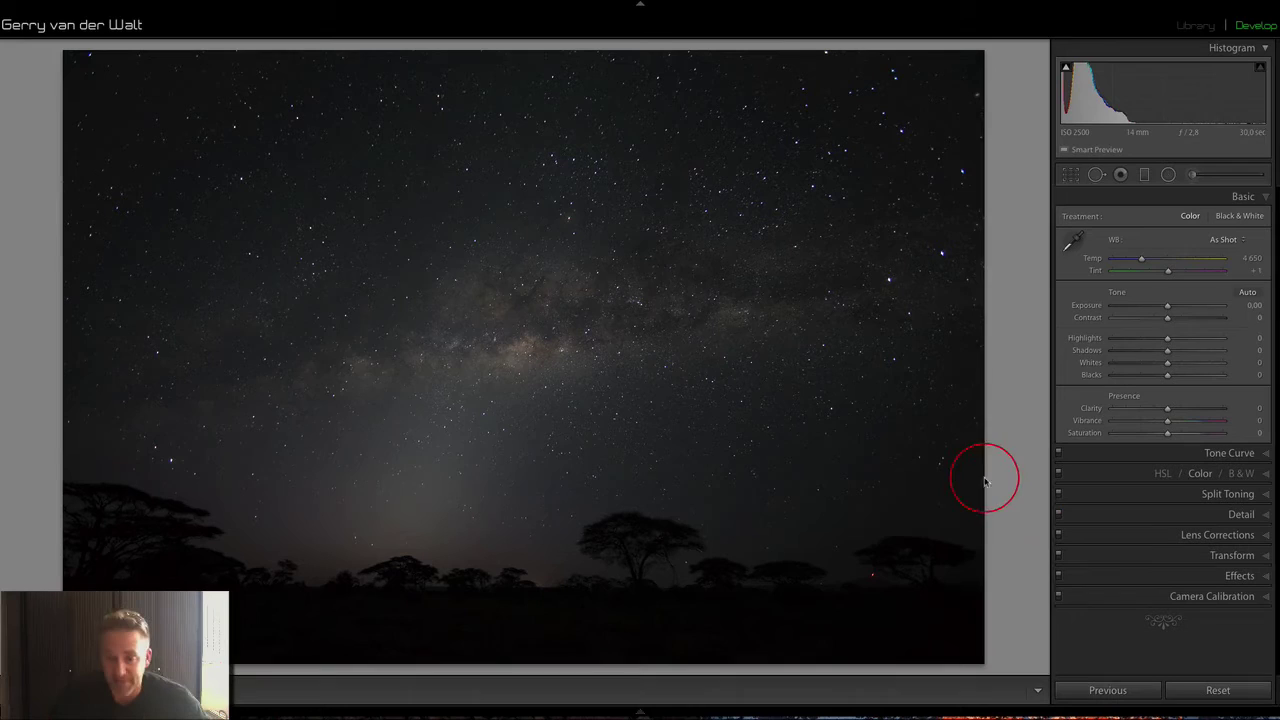
click(828, 585)
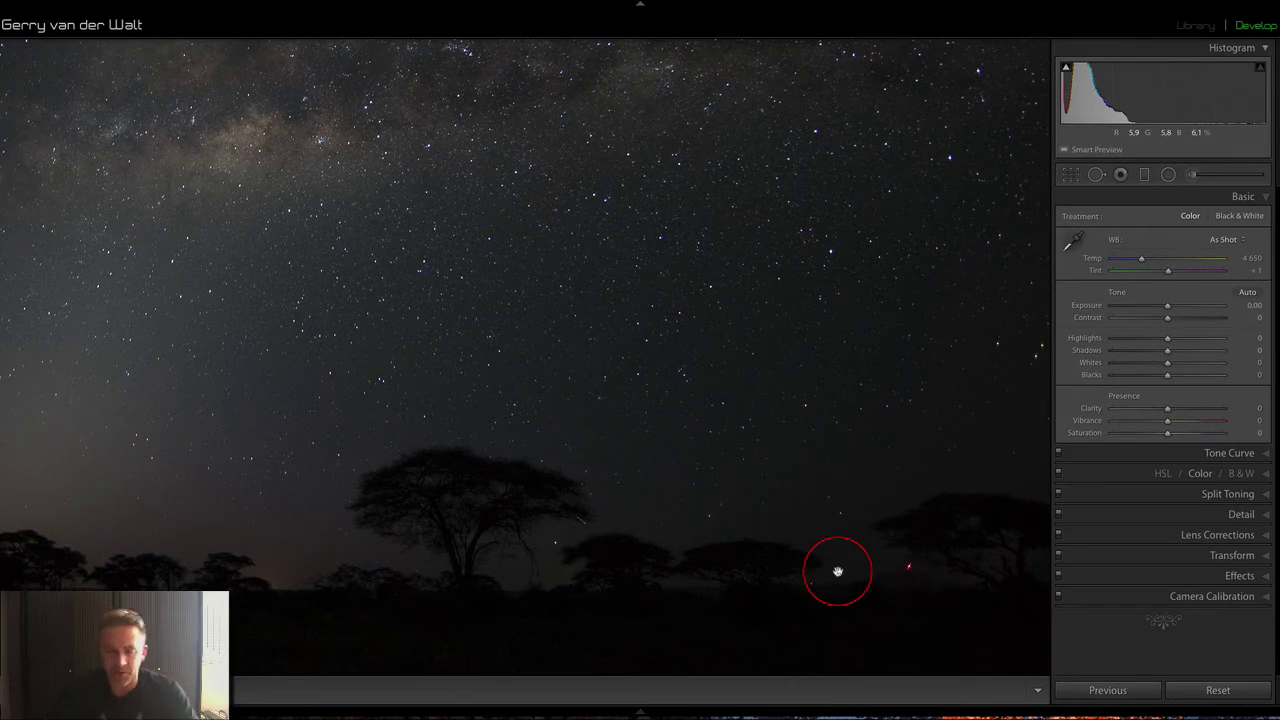
key(q)
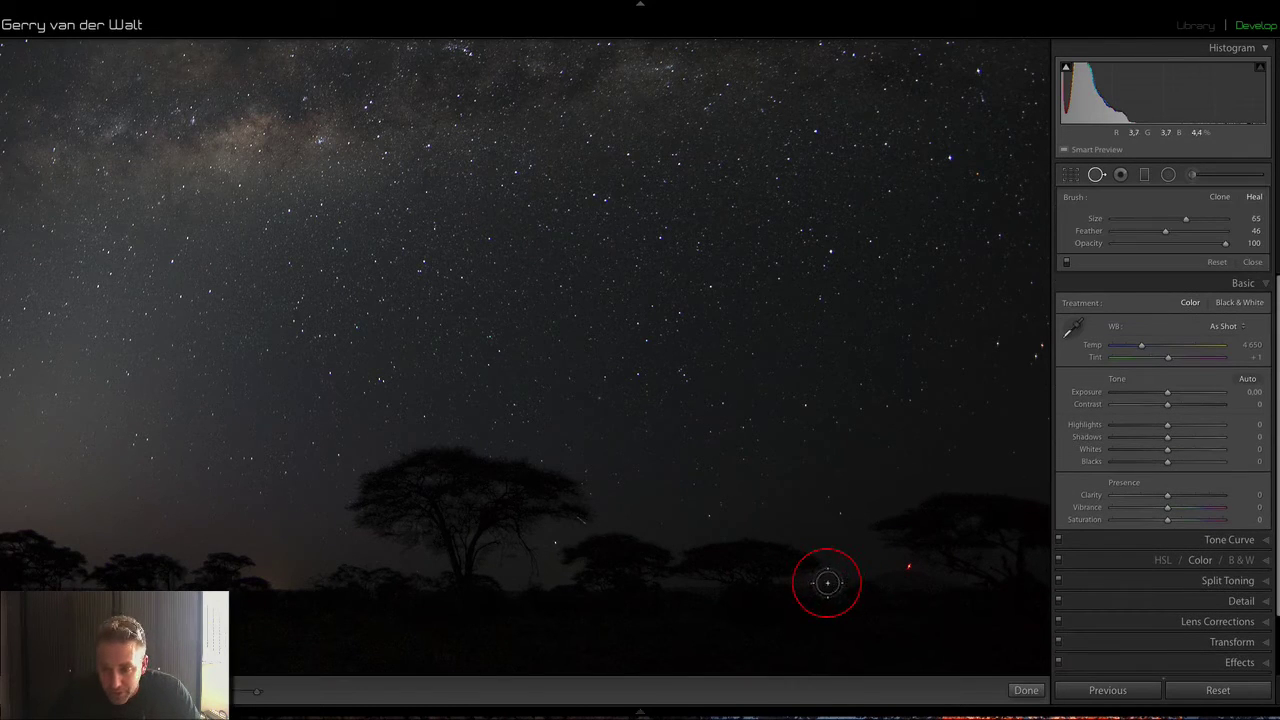
click(816, 582)
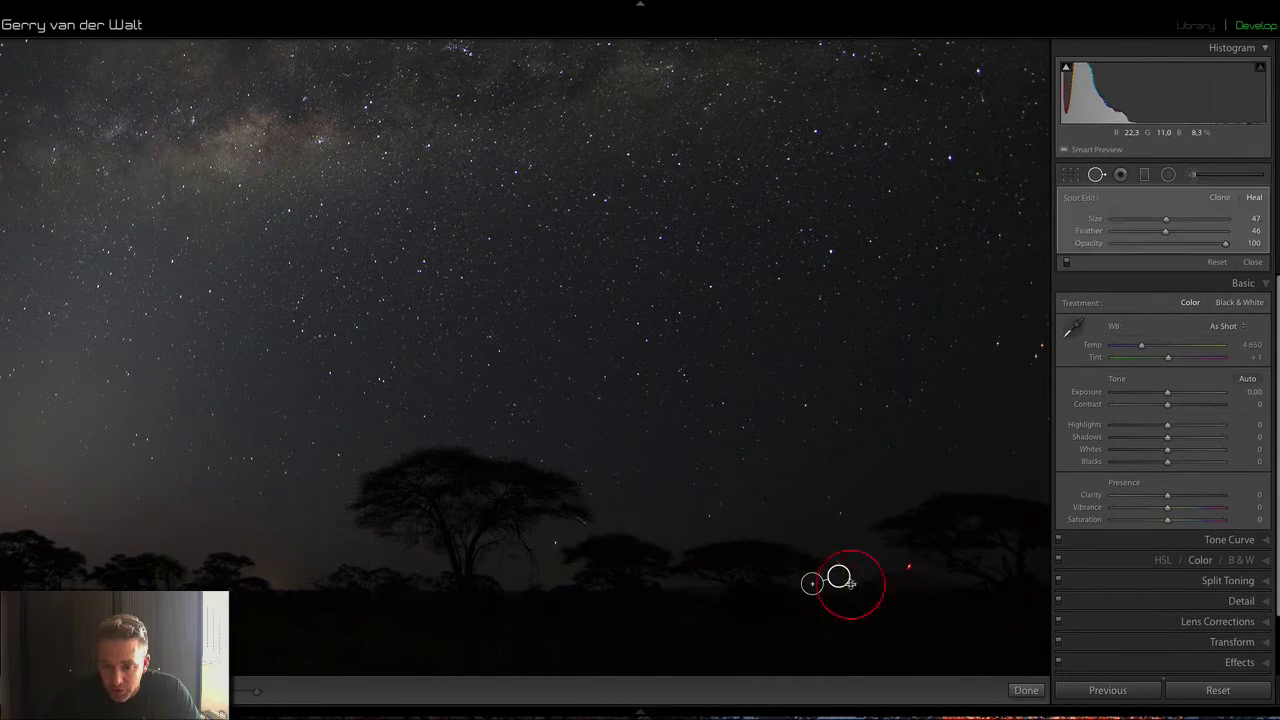
key(q)
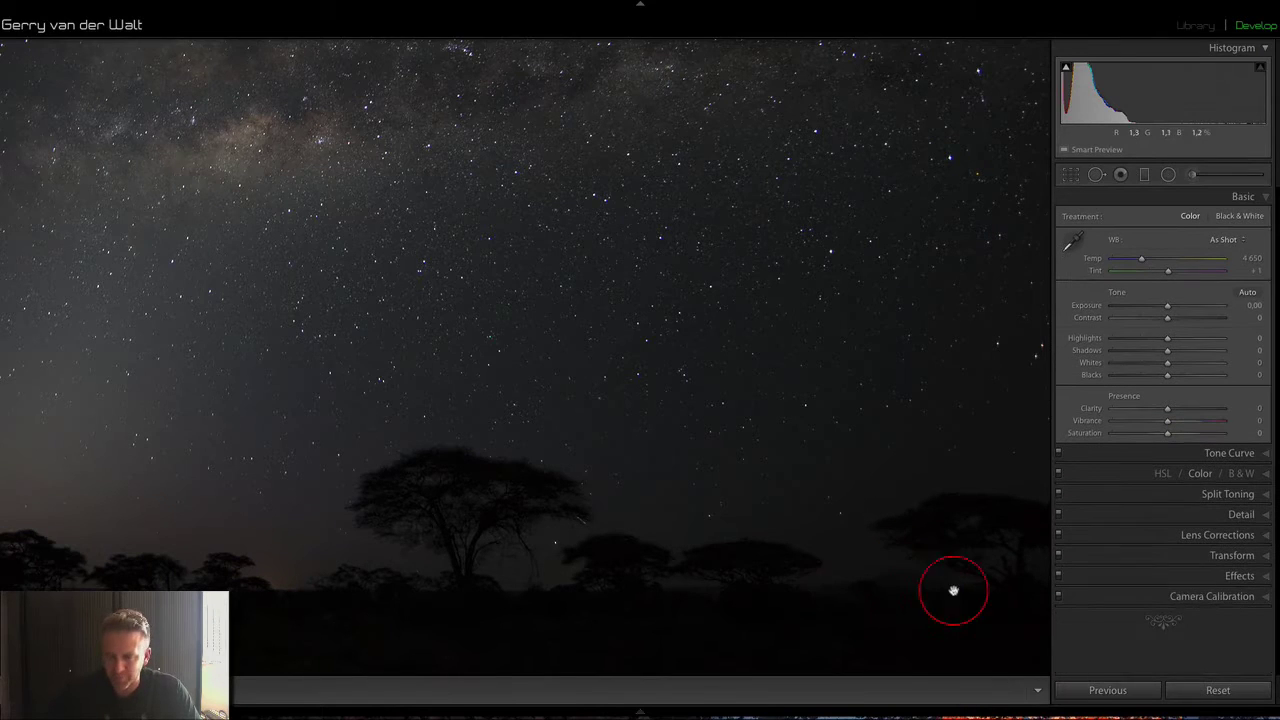
key(Right)
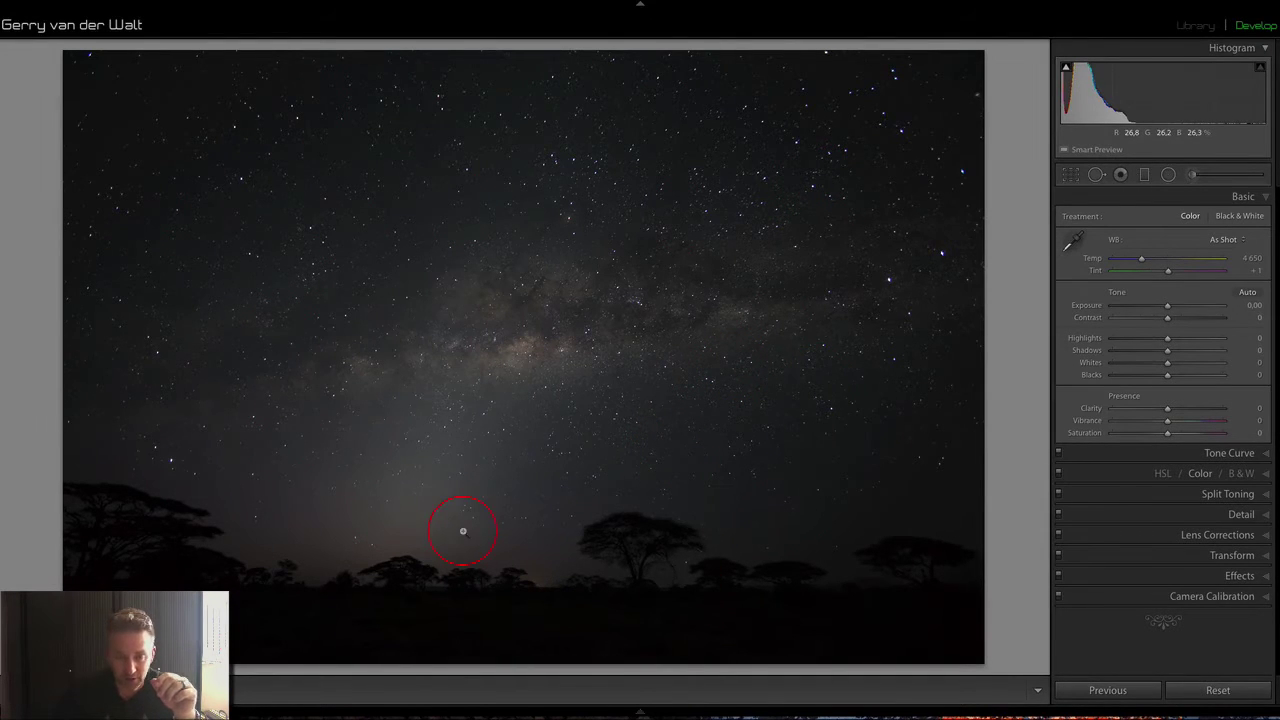
Enable the Canon EF 14mm f/2.8 L II profile correction, toggling it to compare corners
click(1240, 535)
click(1068, 352)
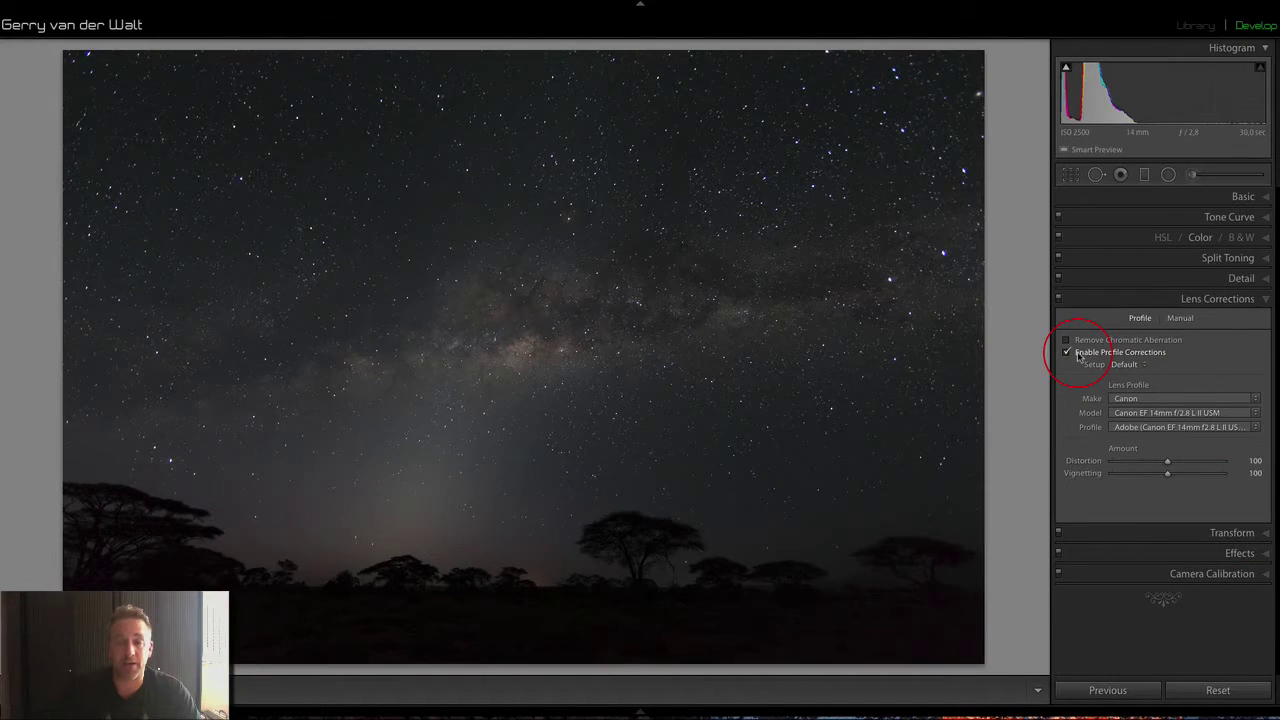
click(1068, 352)
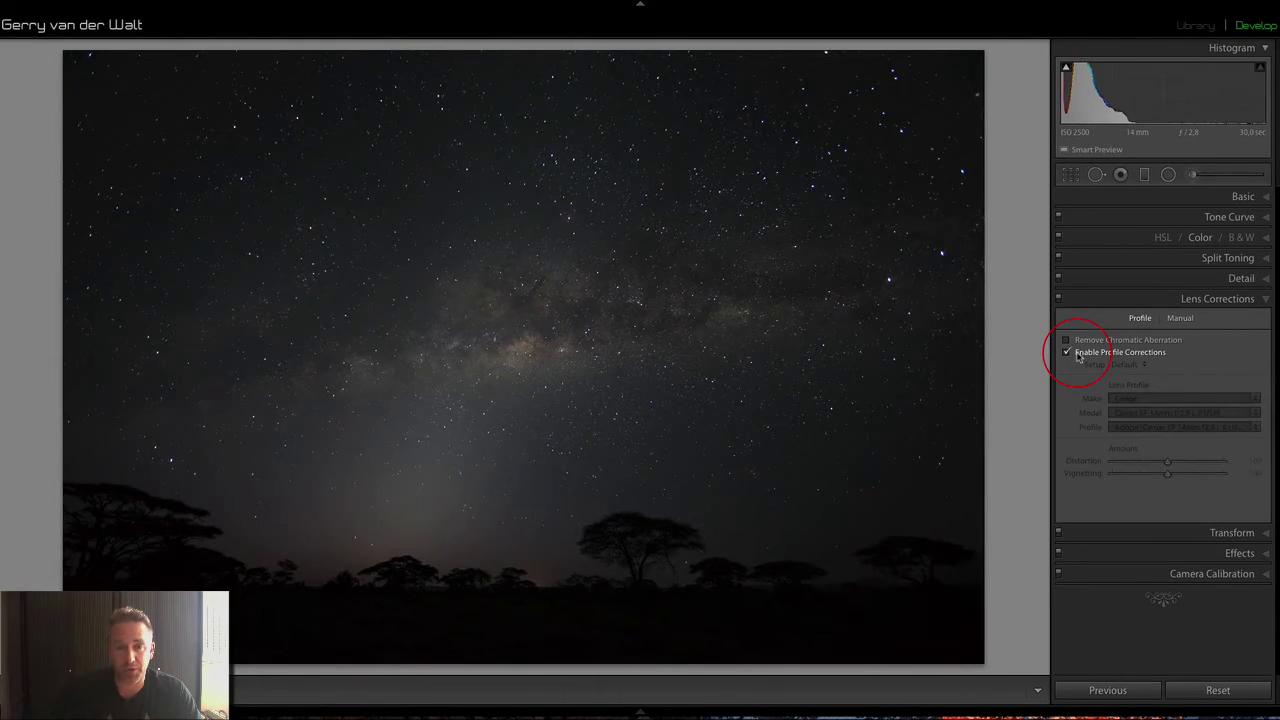
click(1077, 356)
click(1078, 357)
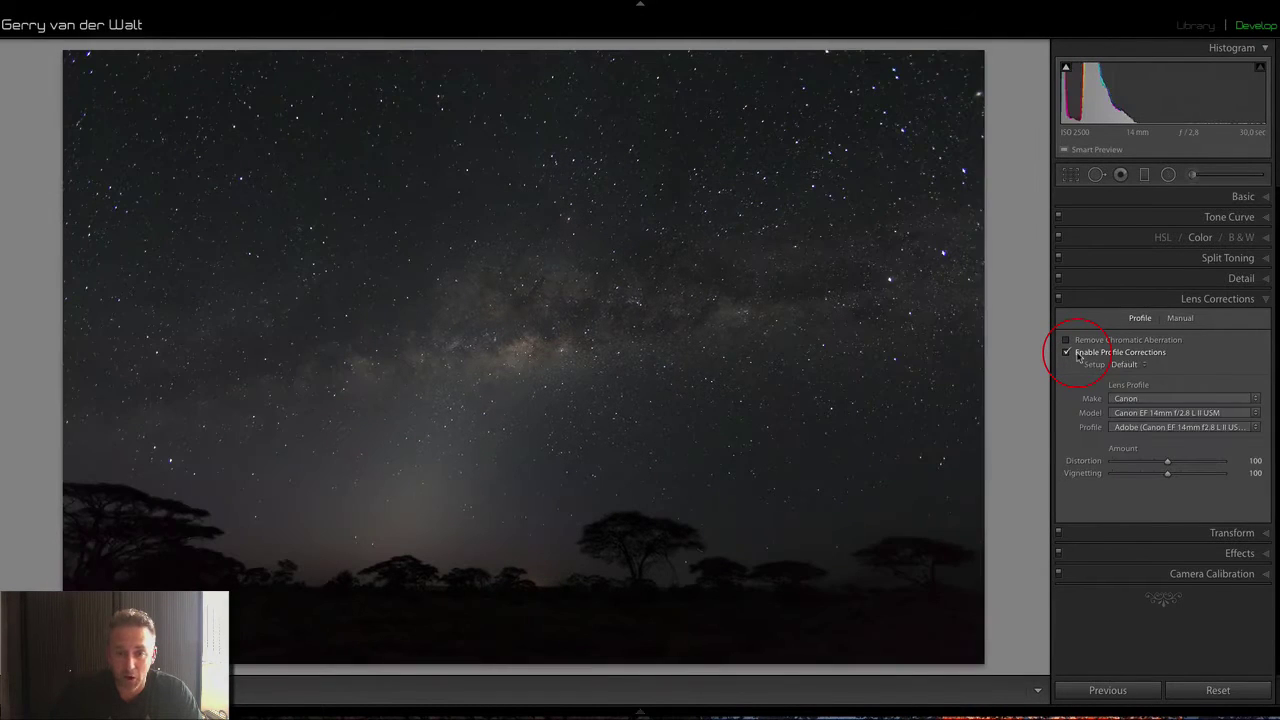
click(1258, 299)
click(1230, 197)
click(1142, 260)
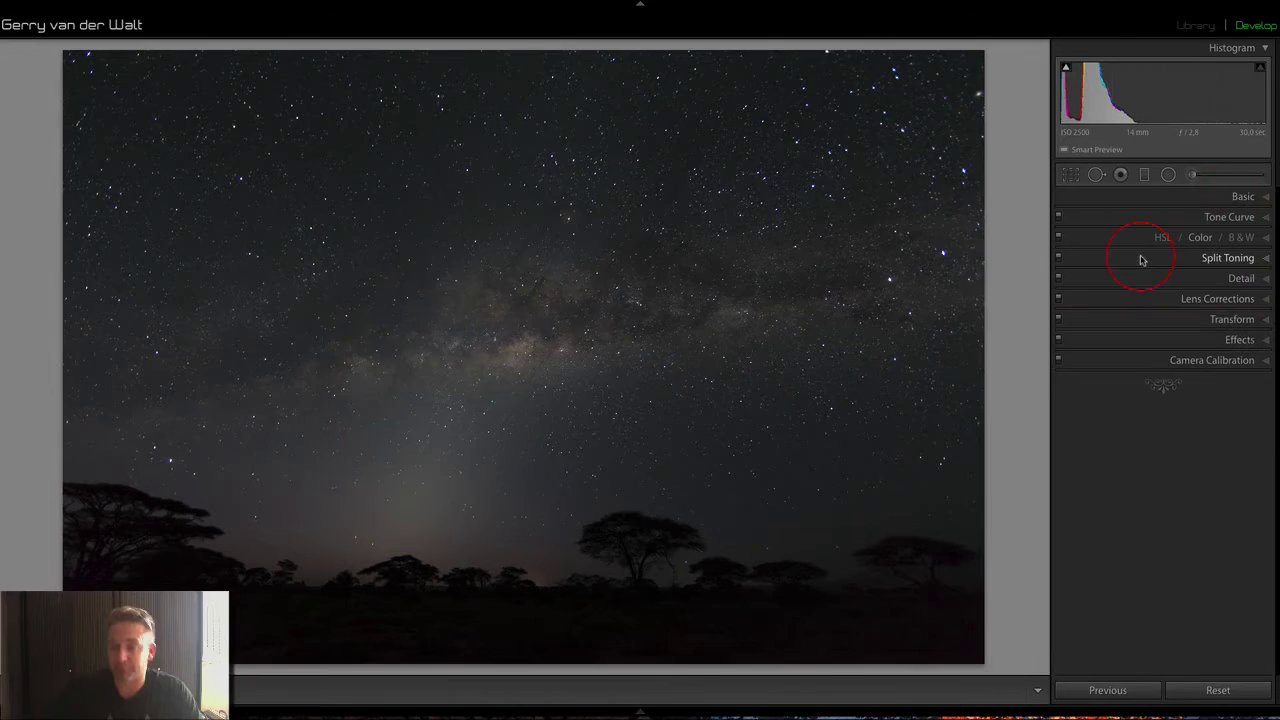
click(1208, 236)
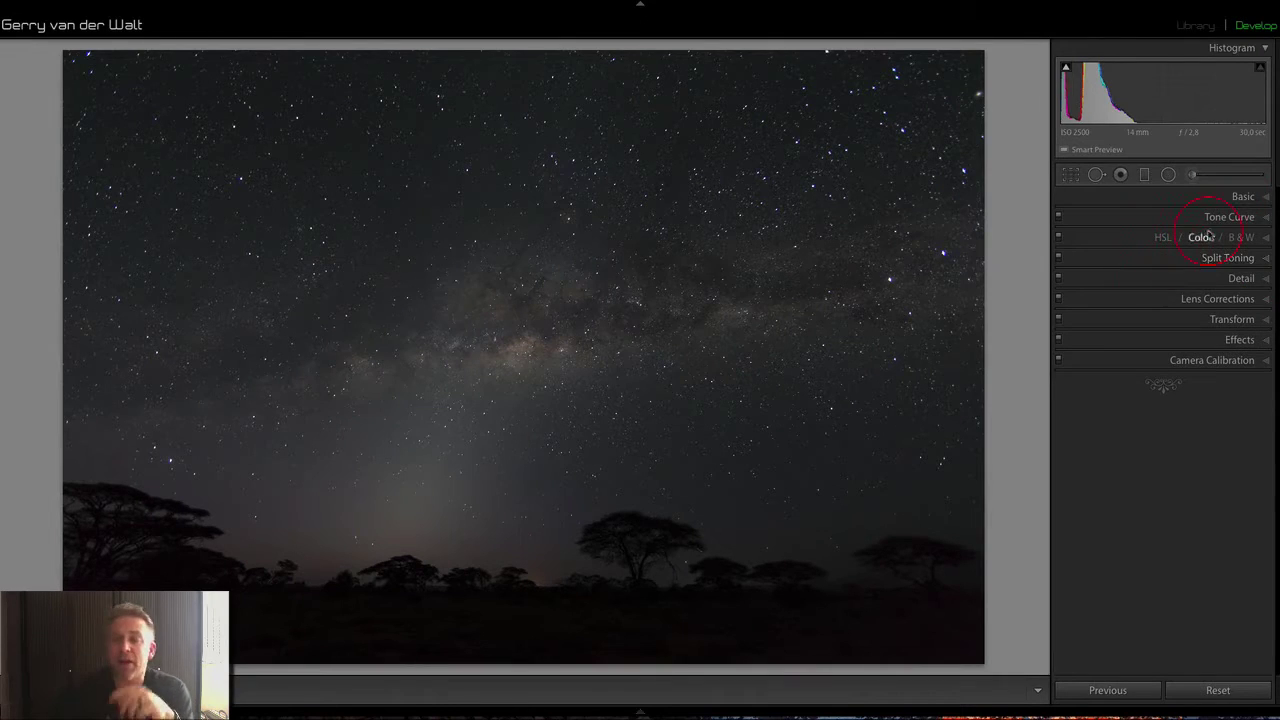
Set a Custom white balance of Temp 3941, Tint +1 and compare Before/After
click(1268, 200)
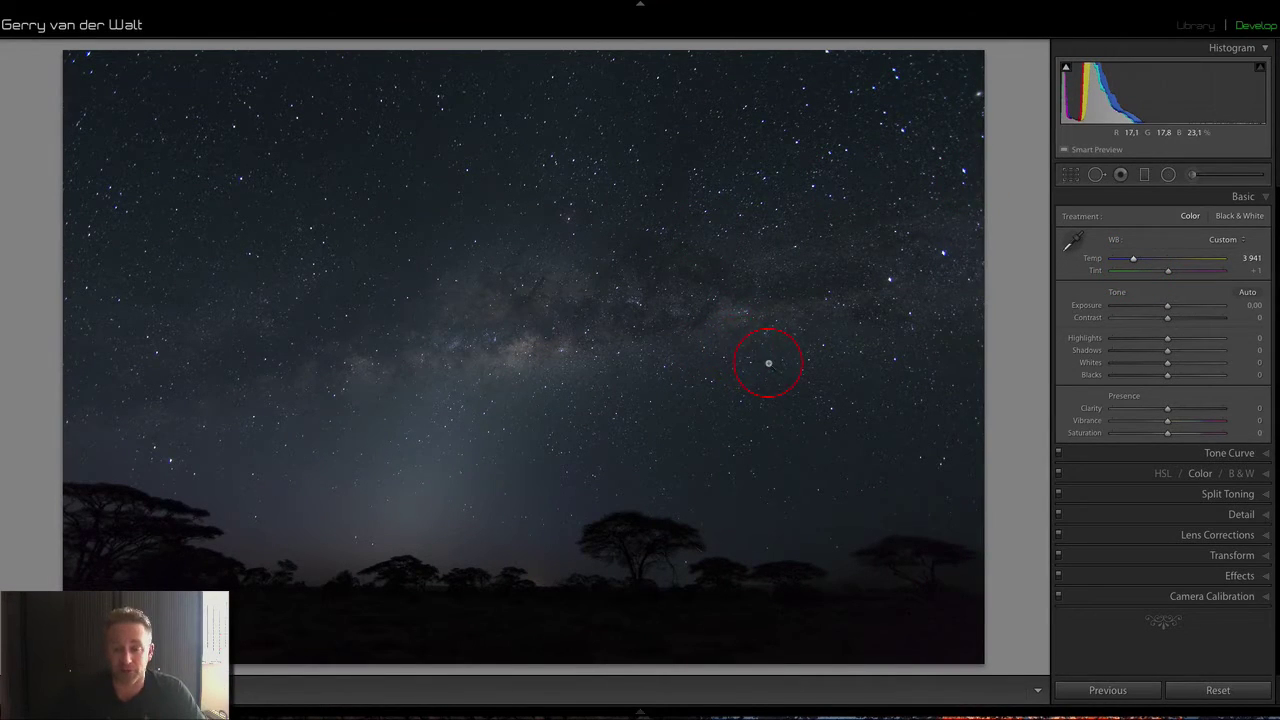
key(y)
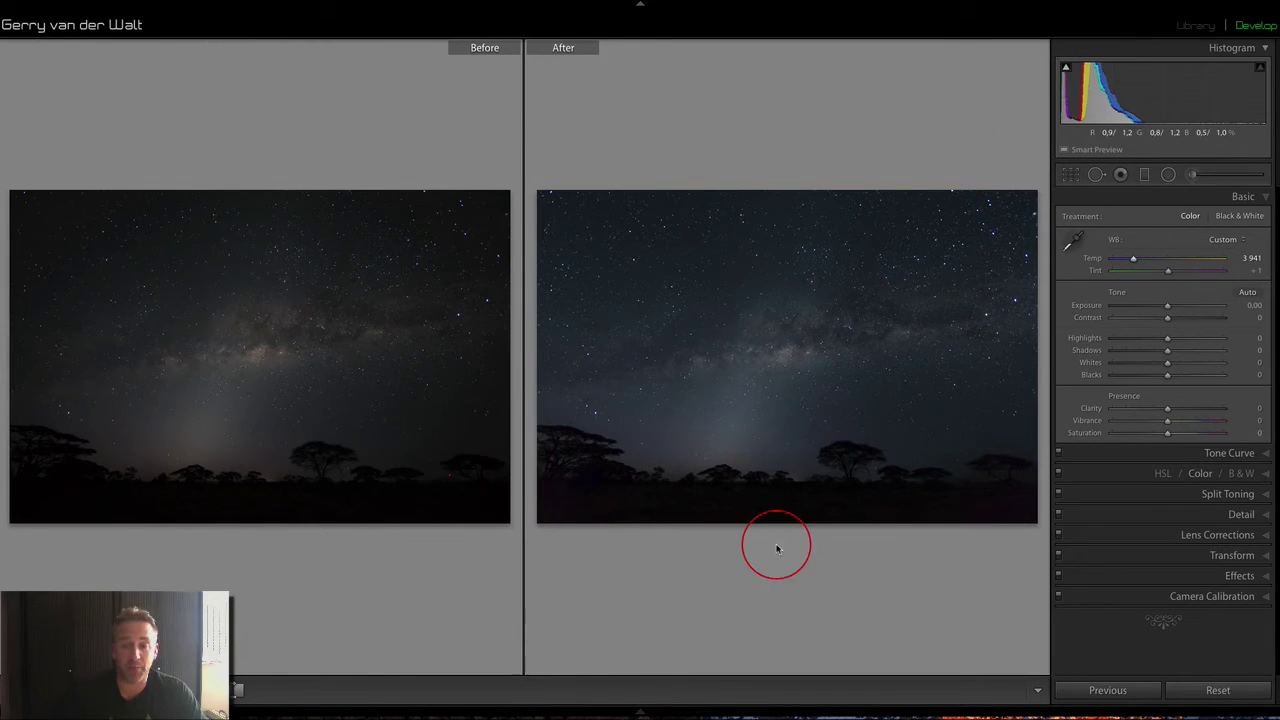
key(y)
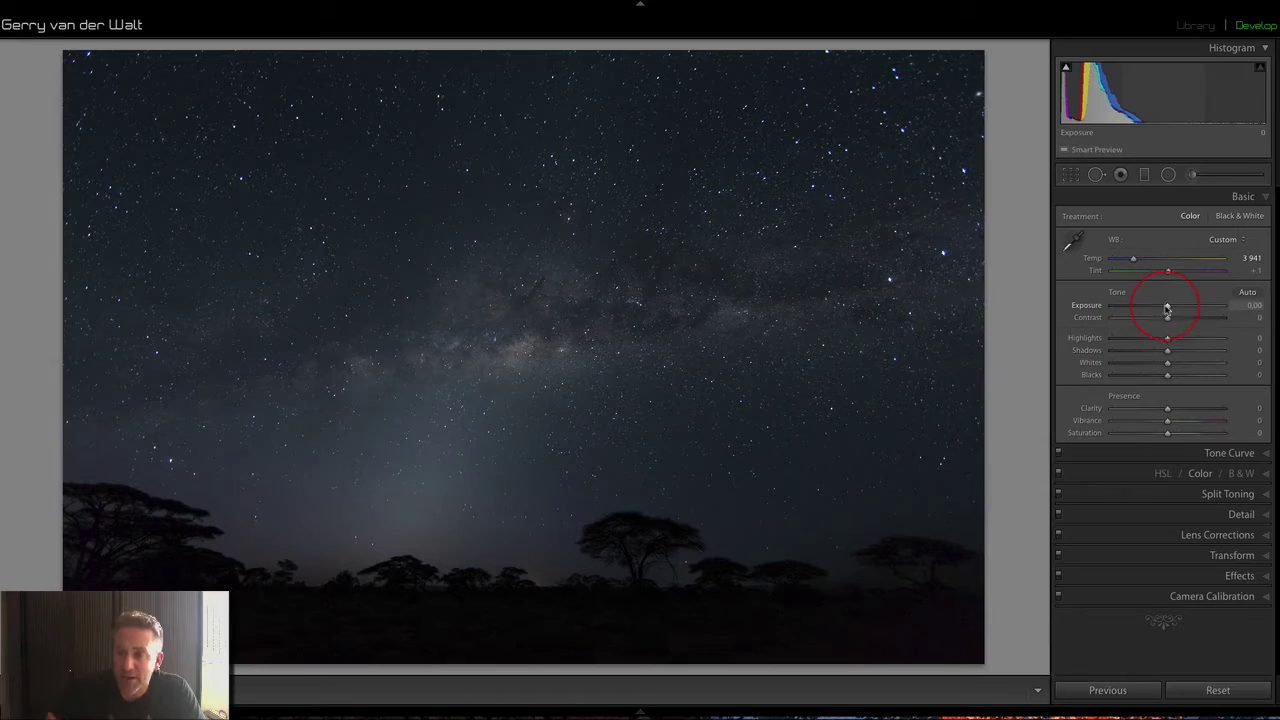
Set Exposure +0.30, Clarity +33 and Vibrance +17, then compare Before/After
drag(1171, 310, 1173, 312)
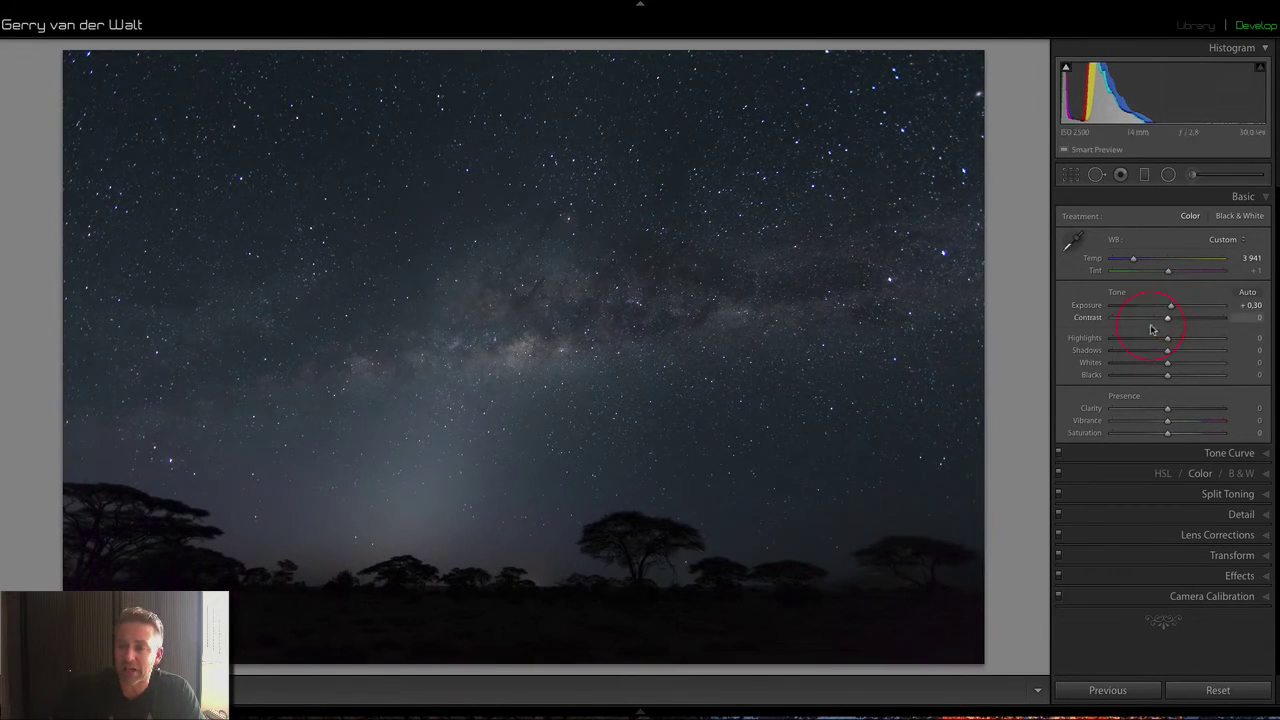
click(1170, 411)
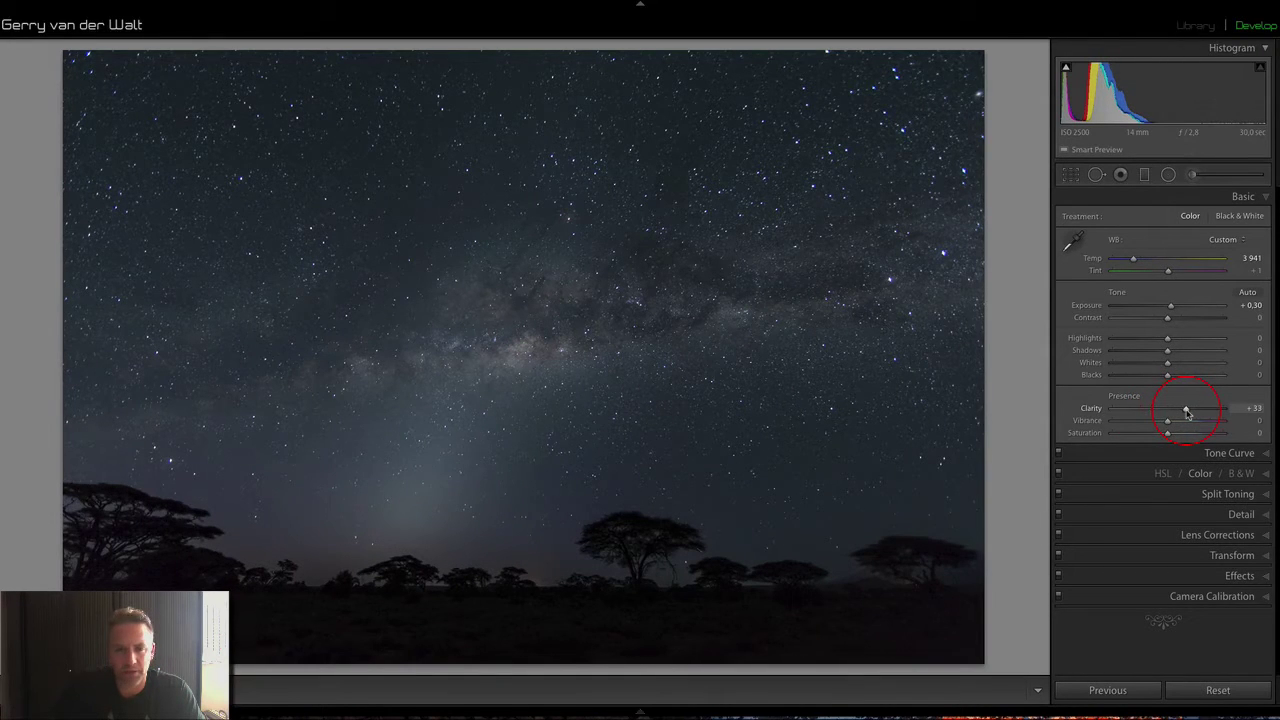
drag(1187, 412, 1186, 411)
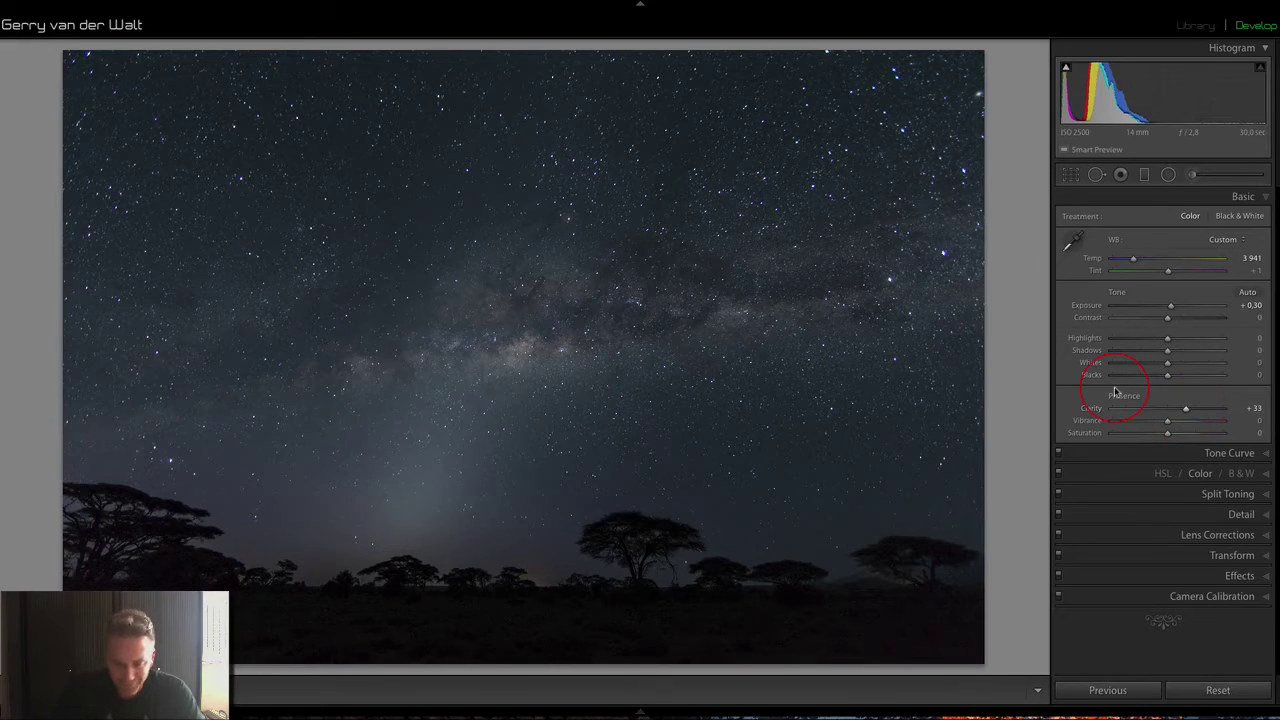
key(y)
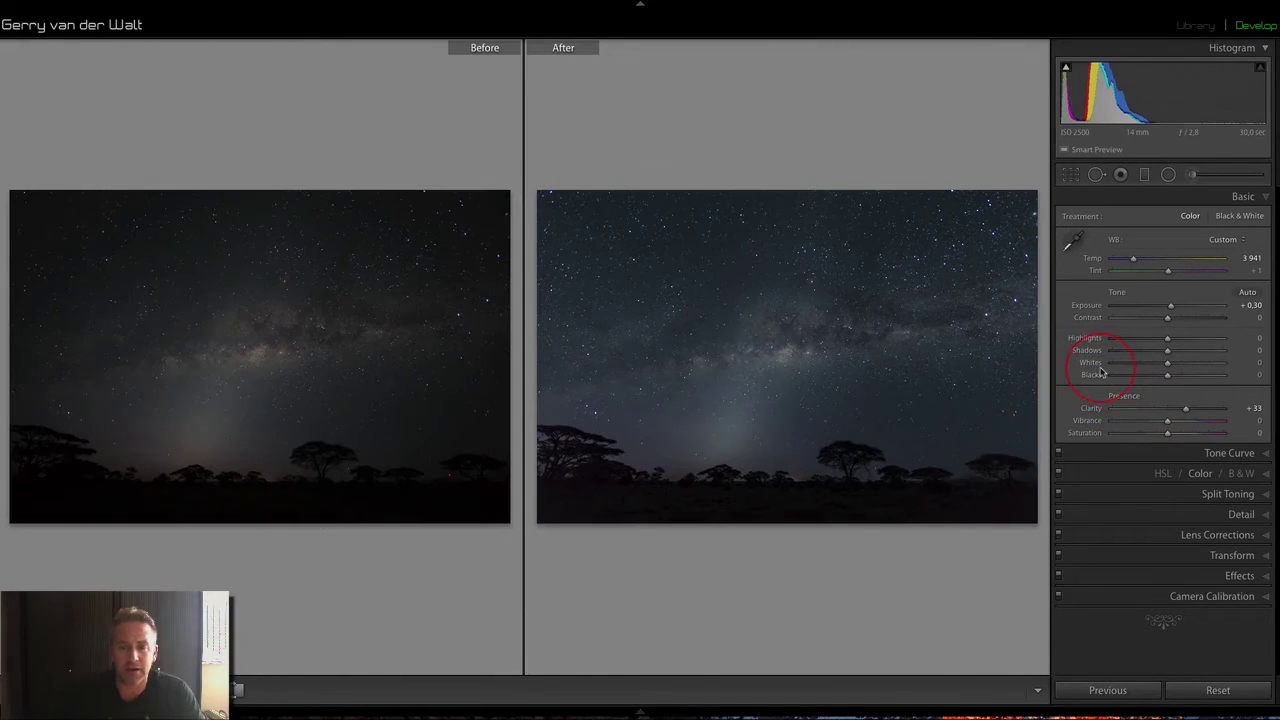
key(y)
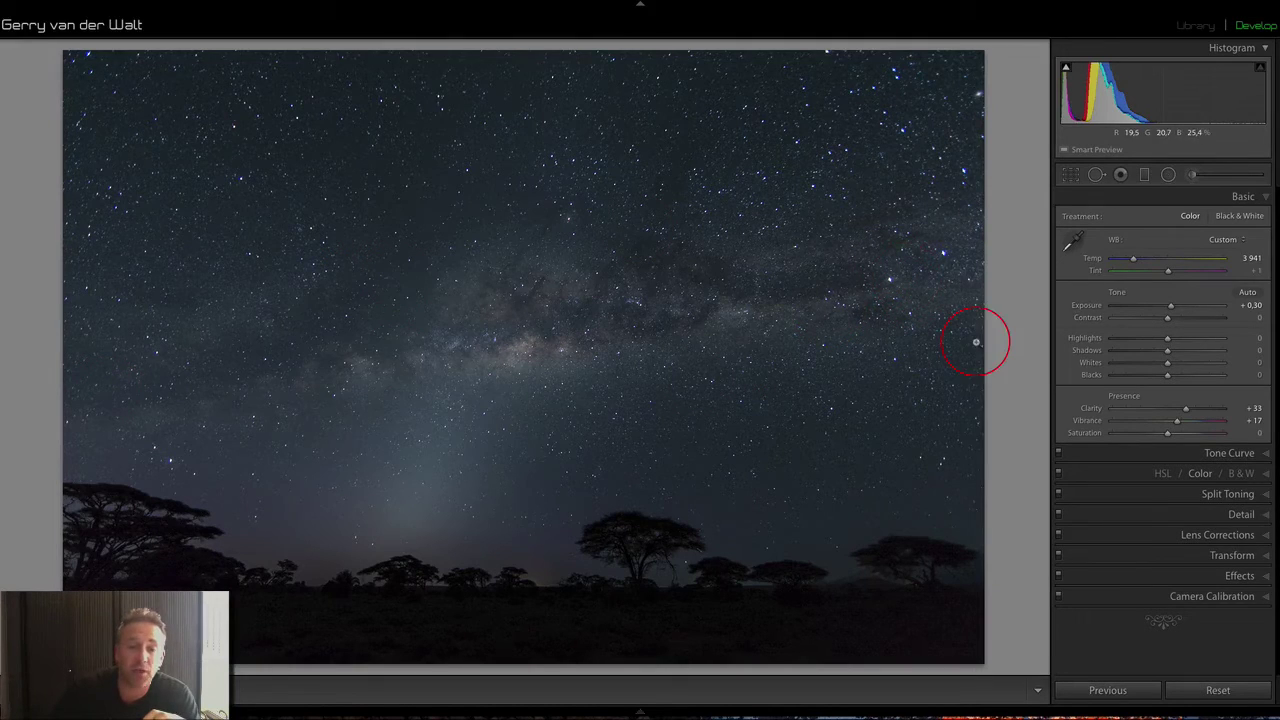
Brush a Temp +14, Clarity +27 adjustment over the Milky Way band and compare Before/After
click(1195, 176)
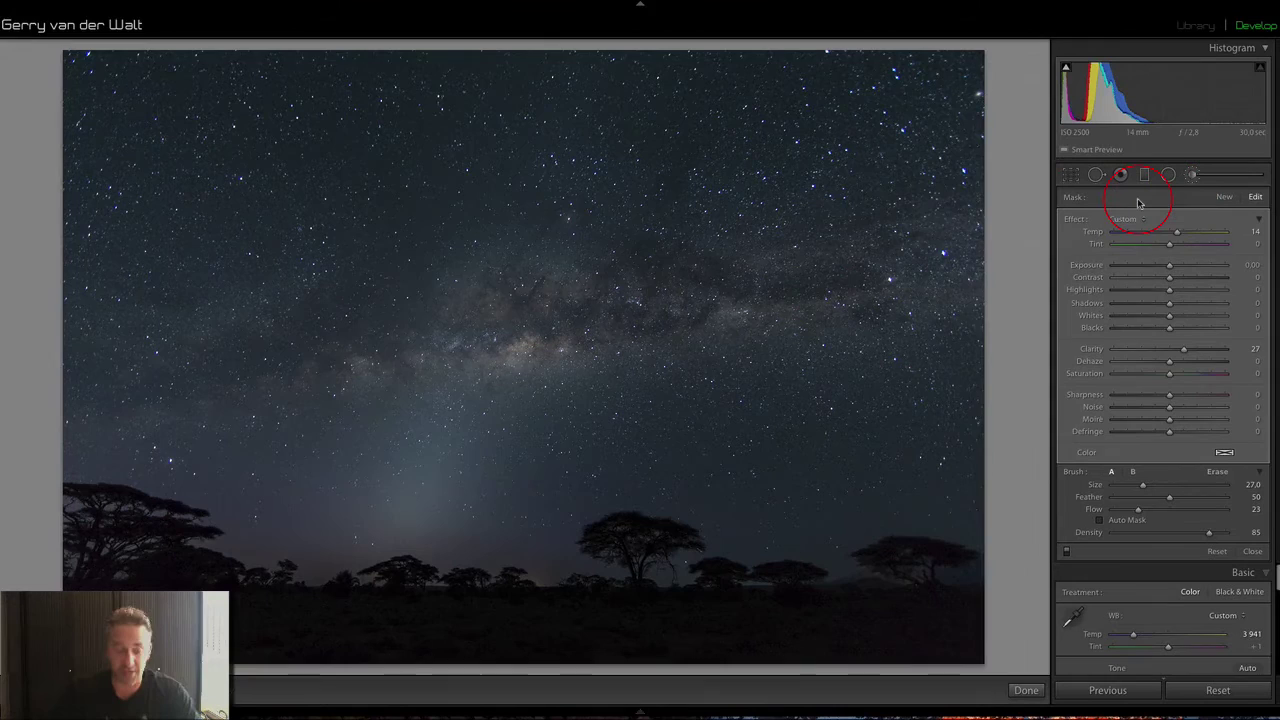
key(y)
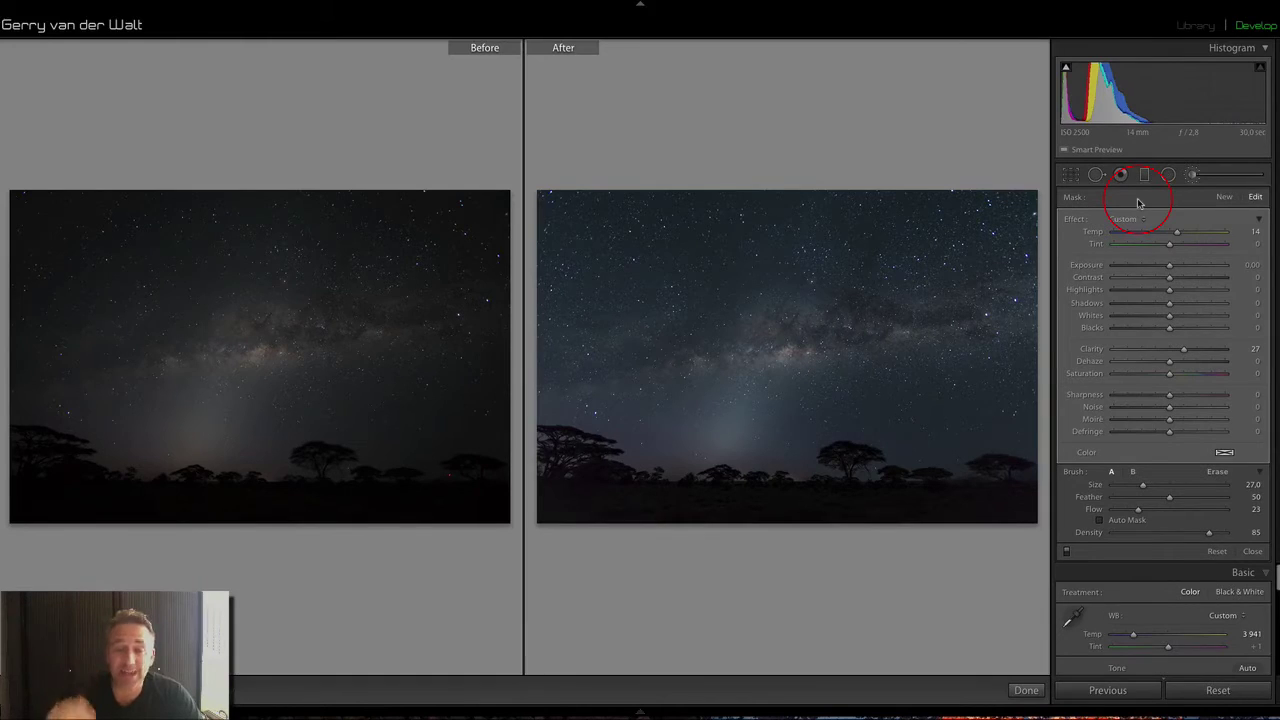
key(y)
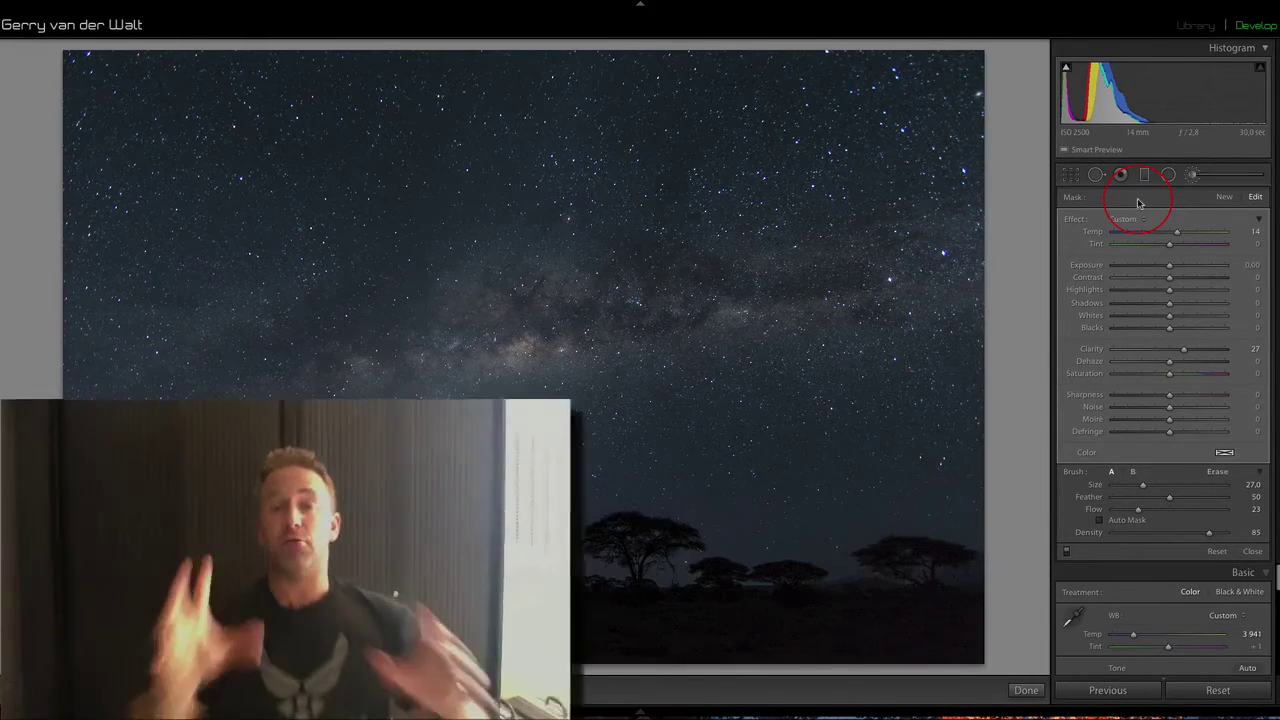